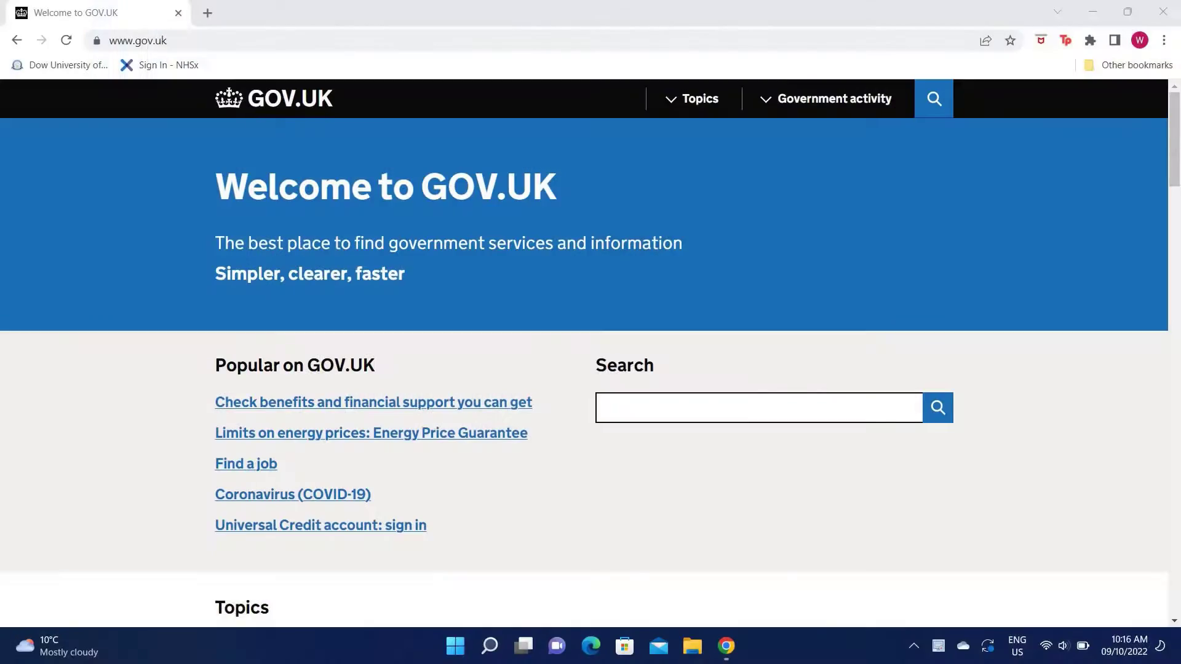
Browse from the GOV.UK home page to Visas and immigration, then Work in the UK
{"action": "scroll", "coordinate": [94, 401], "scroll_direction": "down", "scroll_amount": 4}
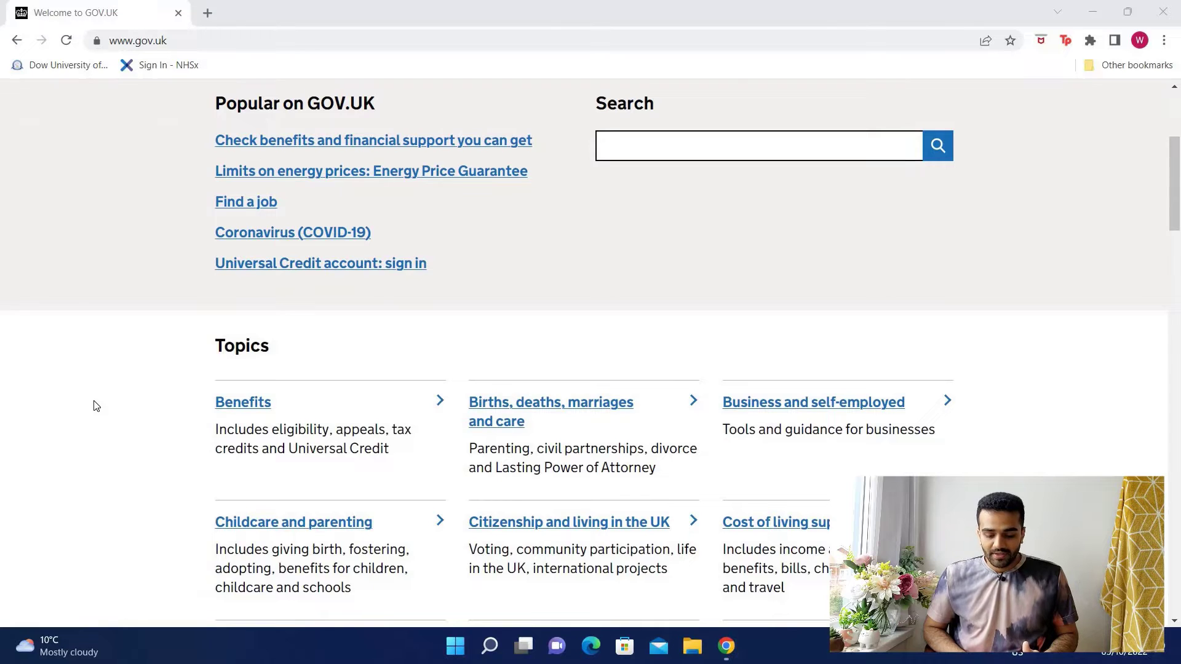
{"action": "scroll", "coordinate": [93, 406], "scroll_direction": "down", "scroll_amount": 5}
{"action": "scroll", "coordinate": [94, 406], "scroll_direction": "down", "scroll_amount": 3}
{"action": "left_click", "coordinate": [287, 504]}
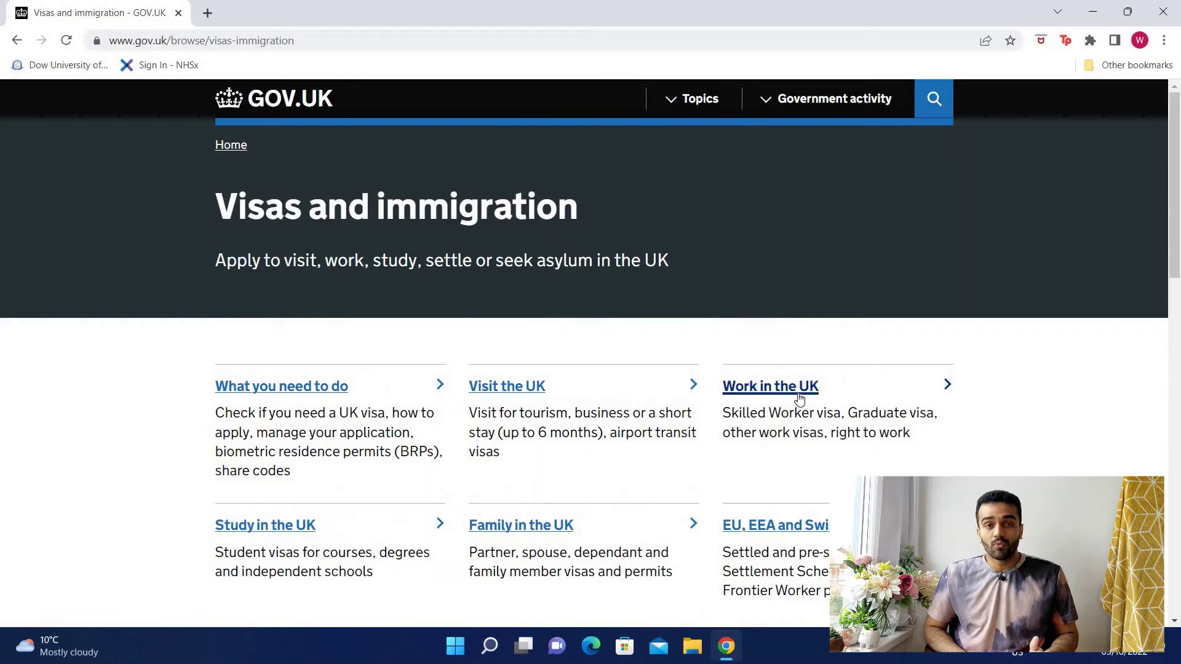
{"action": "left_click", "coordinate": [800, 399]}
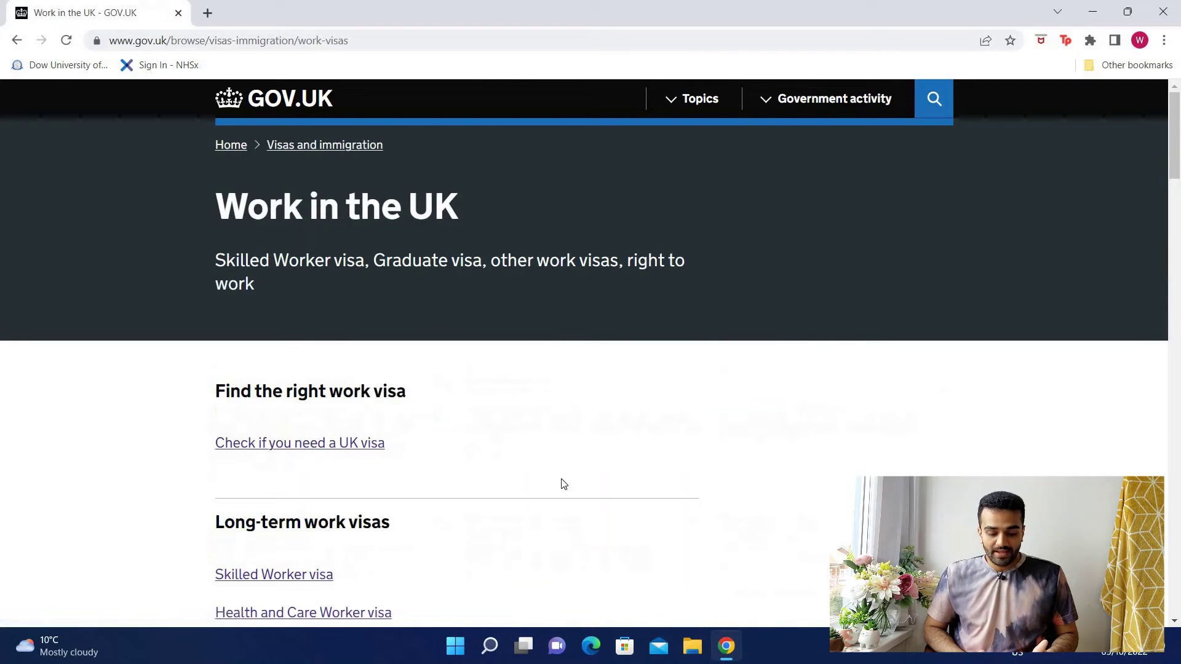
Open the Health and Care Worker visa guide at its 'Apply from outside the UK' section
{"action": "scroll", "coordinate": [563, 483], "scroll_direction": "down", "scroll_amount": 4}
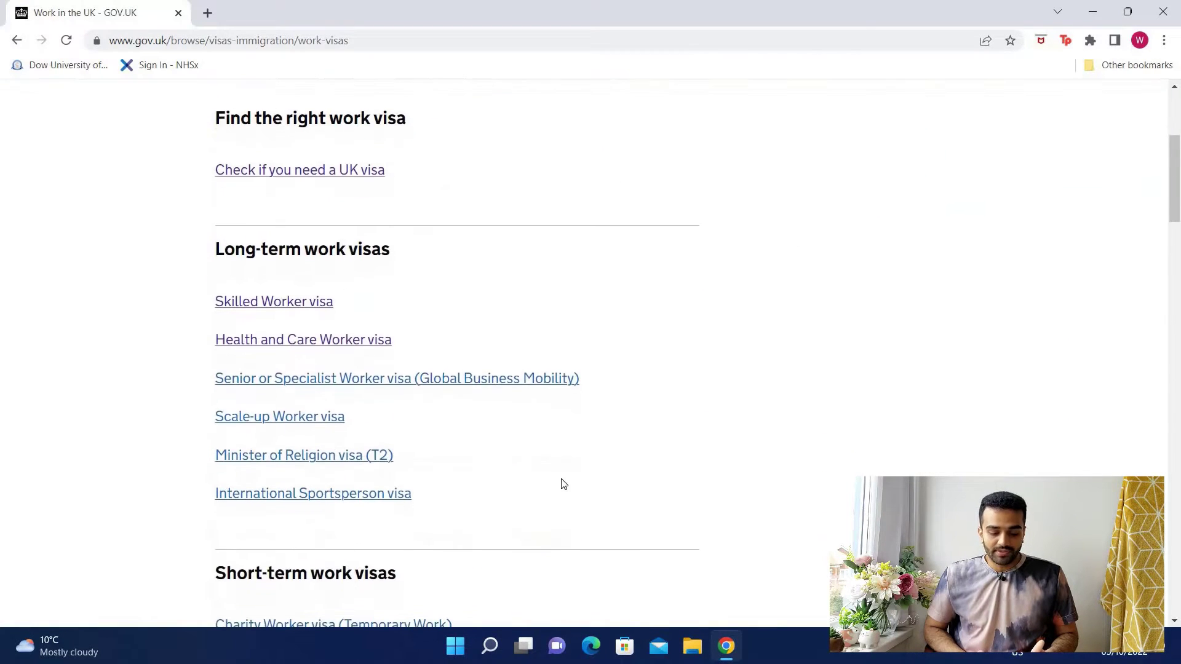
{"action": "left_click", "coordinate": [322, 343]}
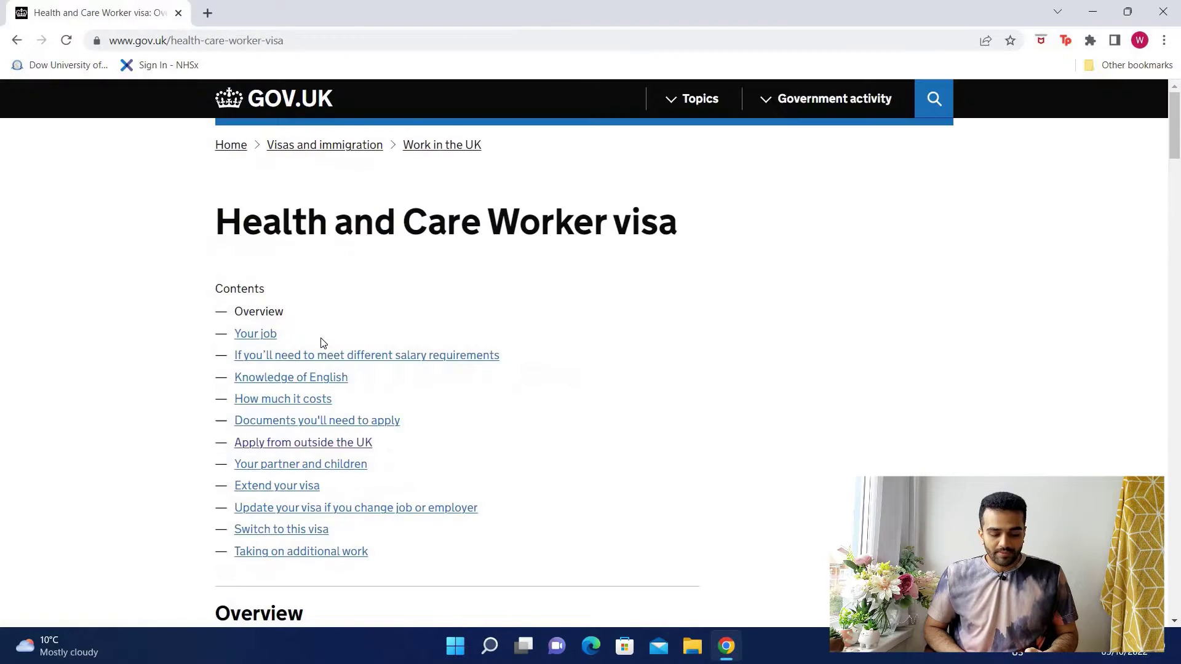
{"action": "scroll", "coordinate": [321, 343], "scroll_direction": "down", "scroll_amount": 3}
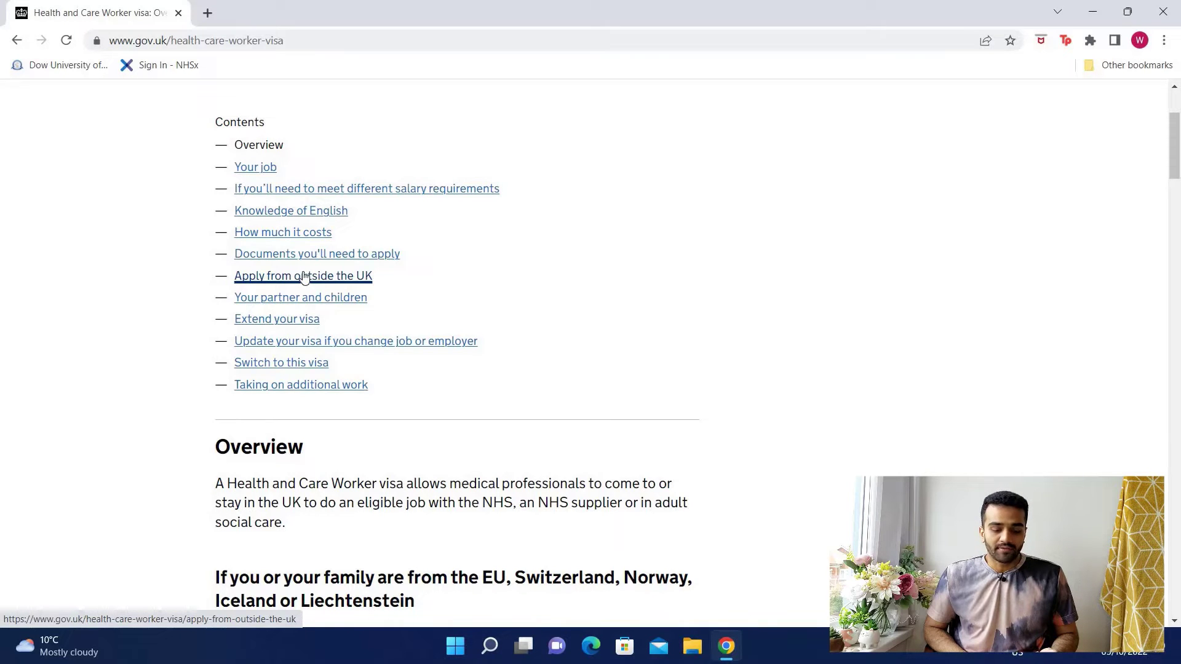
{"action": "left_click", "coordinate": [304, 277]}
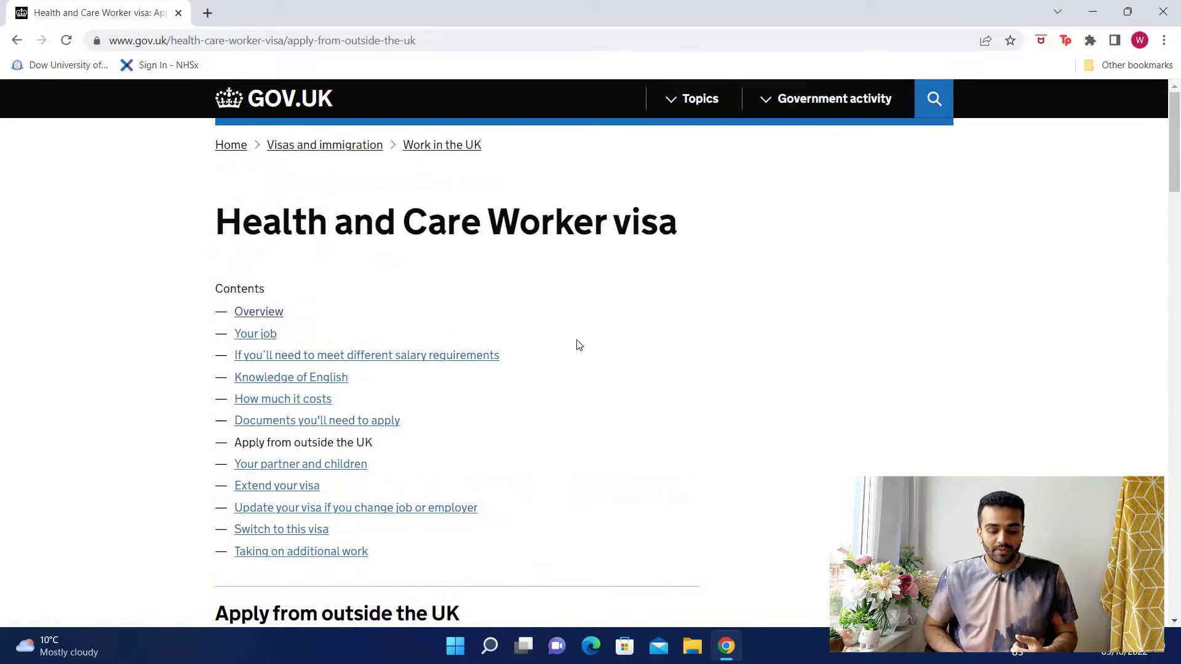
{"action": "scroll", "coordinate": [623, 352], "scroll_direction": "down", "scroll_amount": 3}
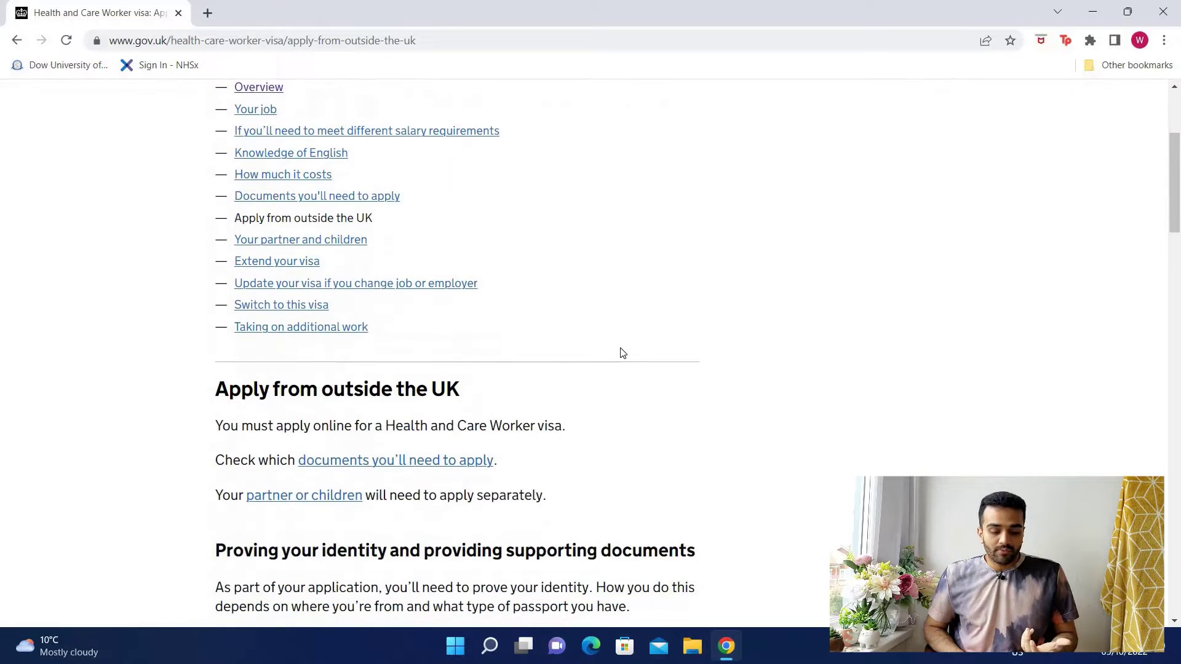
{"action": "scroll", "coordinate": [623, 352], "scroll_direction": "down", "scroll_amount": 2}
{"action": "scroll", "coordinate": [623, 353], "scroll_direction": "down", "scroll_amount": 2}
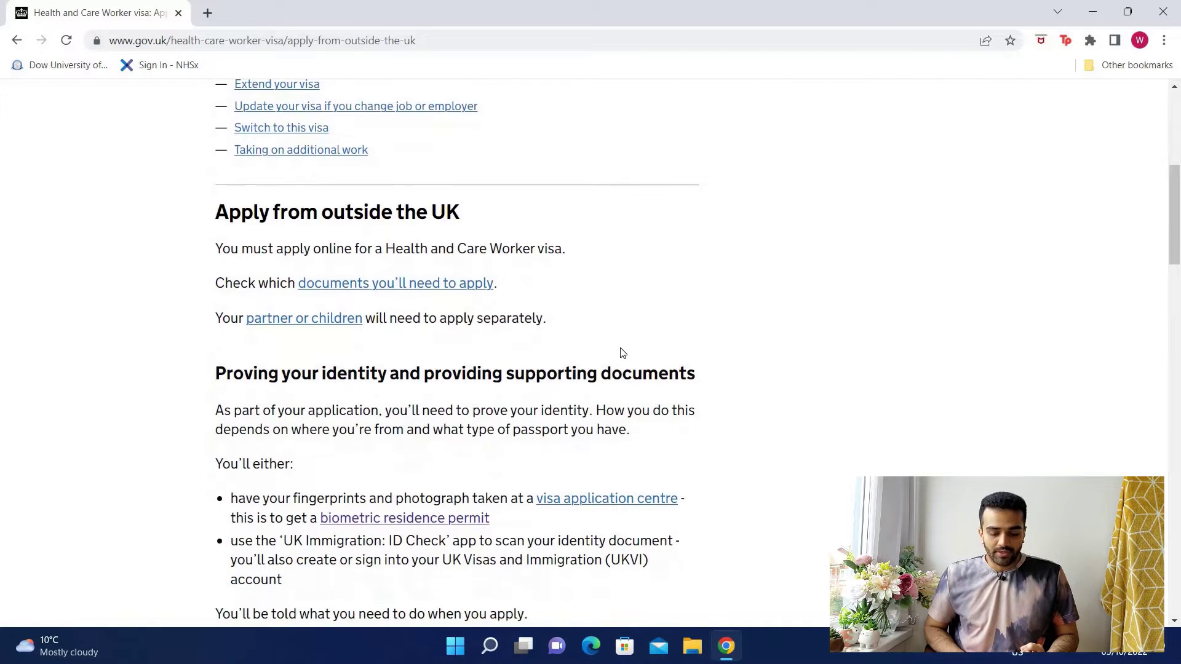
{"action": "scroll", "coordinate": [622, 352], "scroll_direction": "down", "scroll_amount": 2}
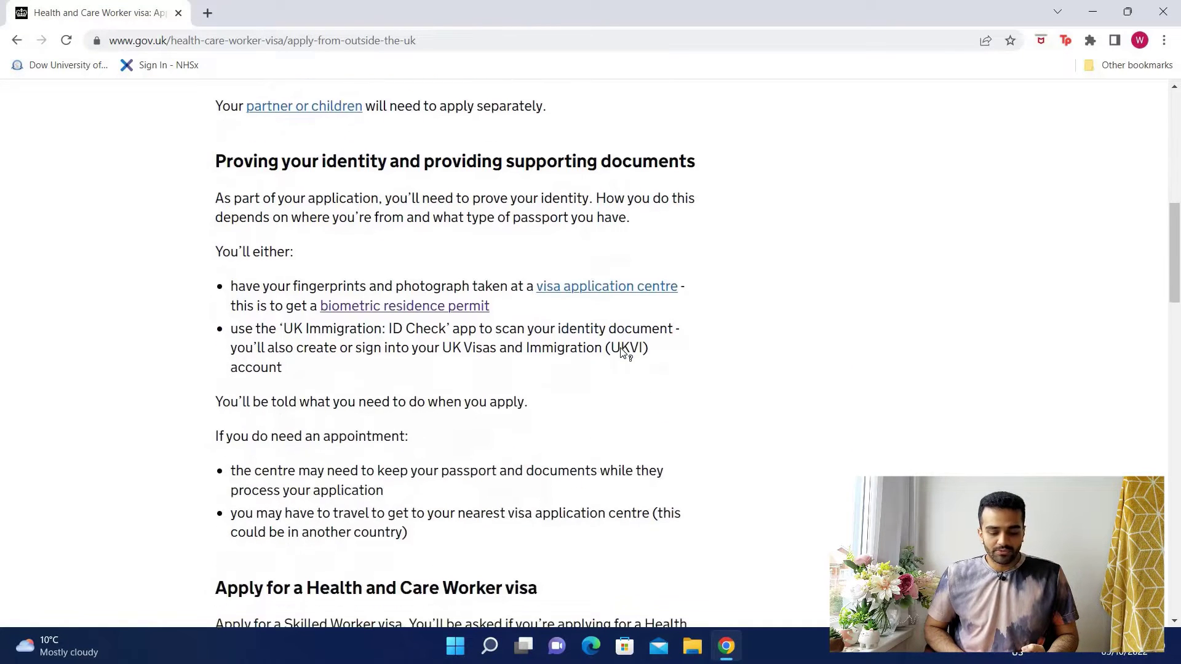
{"action": "scroll", "coordinate": [623, 353], "scroll_direction": "down", "scroll_amount": 3}
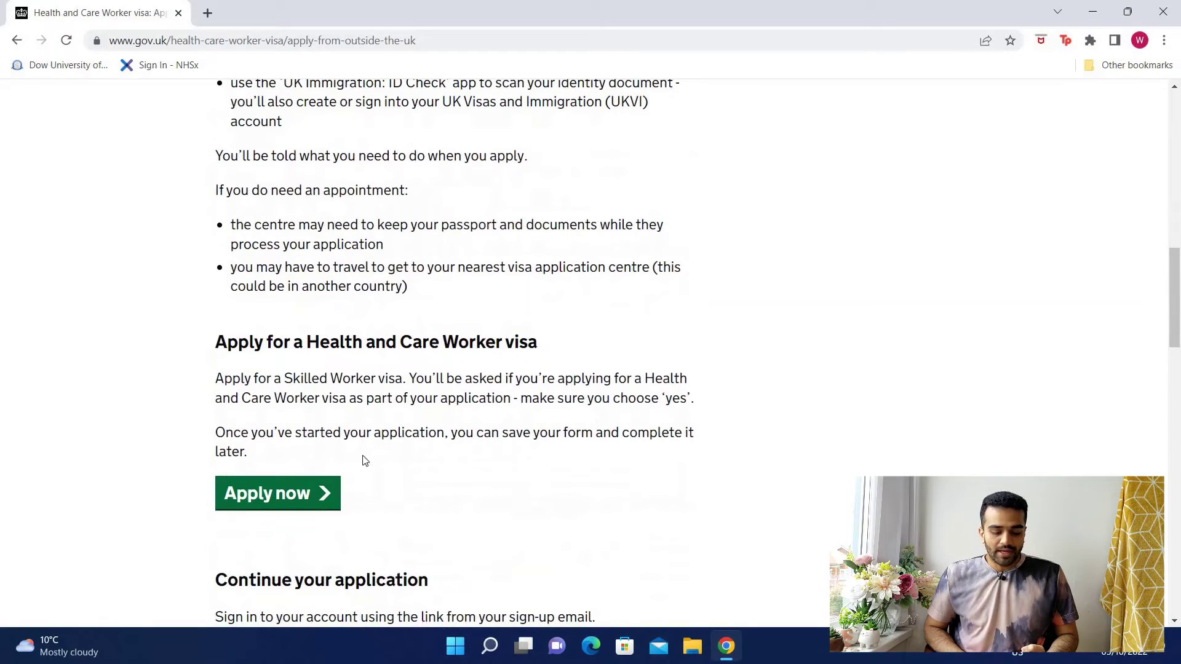
Start the online application and choose England, Scotland, Wales or Northern Ireland as residence
{"action": "left_click", "coordinate": [322, 503]}
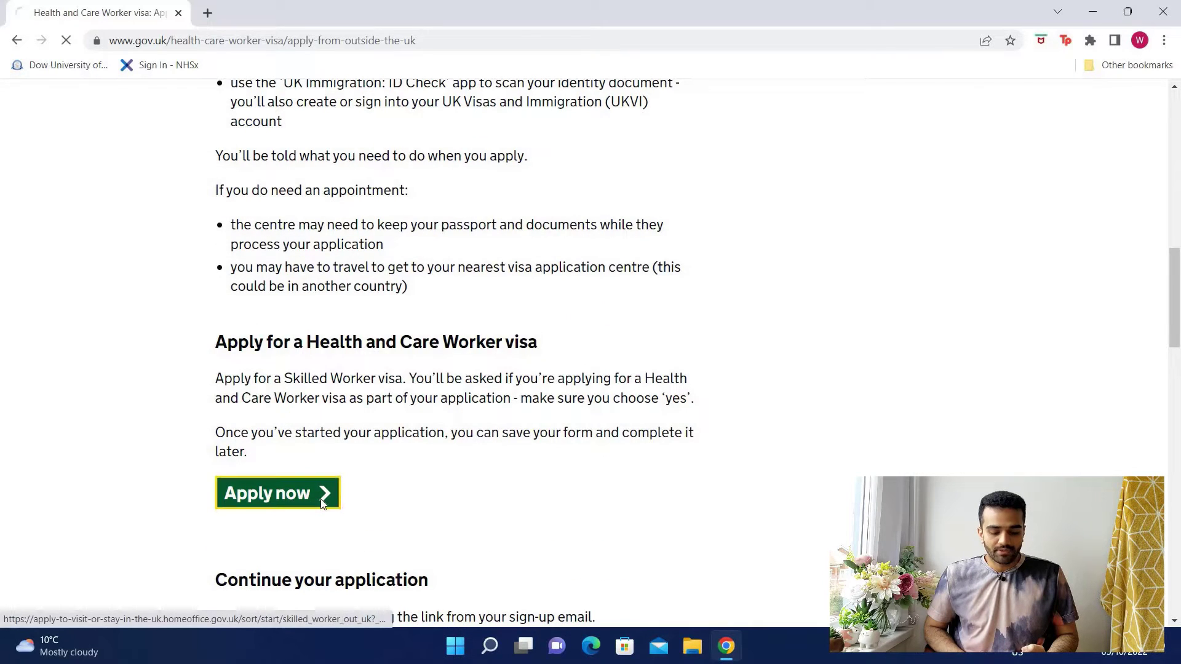
{"action": "scroll", "coordinate": [323, 504], "scroll_direction": "down", "scroll_amount": 2}
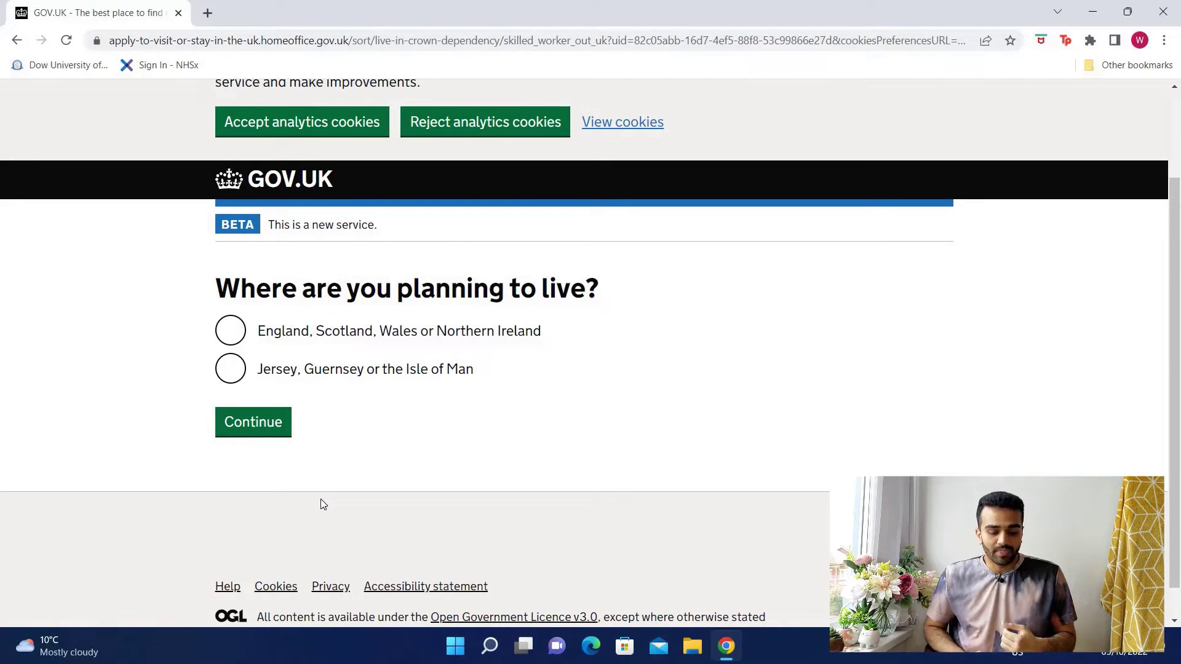
{"action": "left_click", "coordinate": [235, 337]}
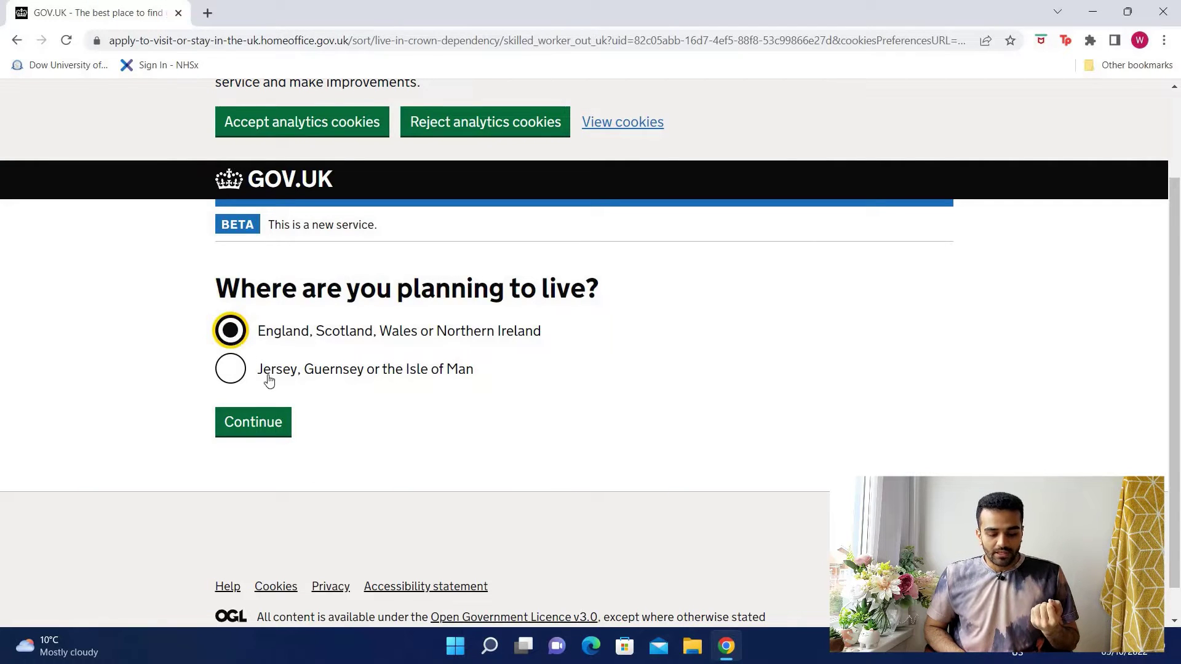
{"action": "left_click", "coordinate": [284, 431]}
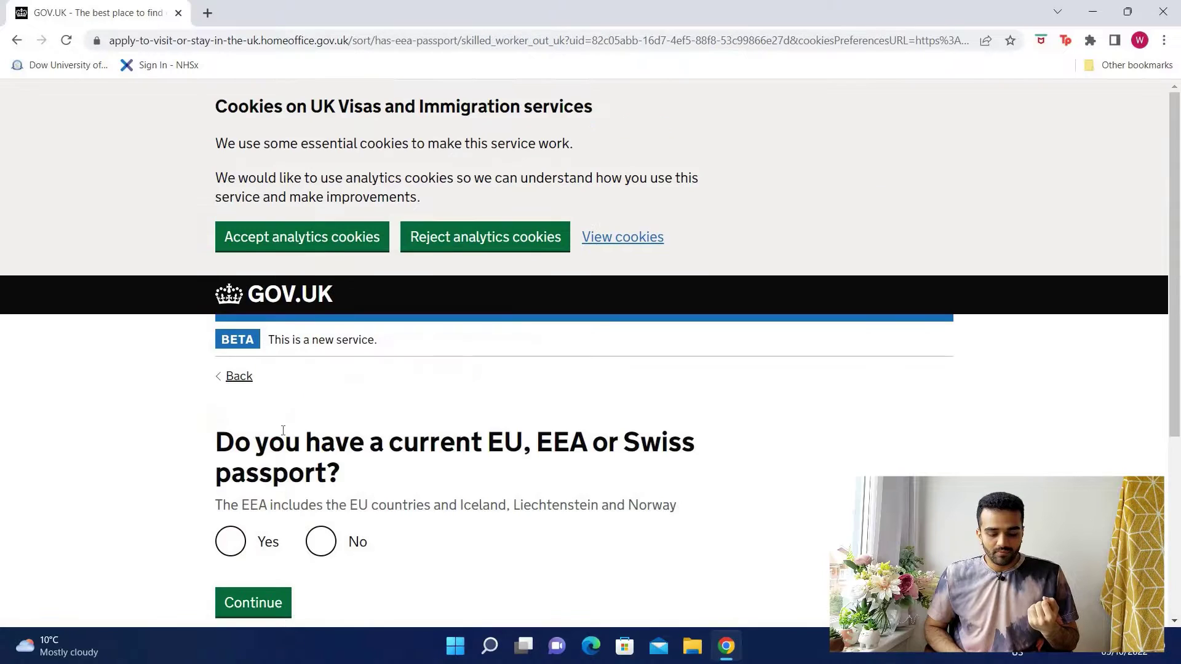
Answer No to holding an EU, EEA or Swiss passport and continue
{"action": "scroll", "coordinate": [314, 425], "scroll_direction": "down", "scroll_amount": 3}
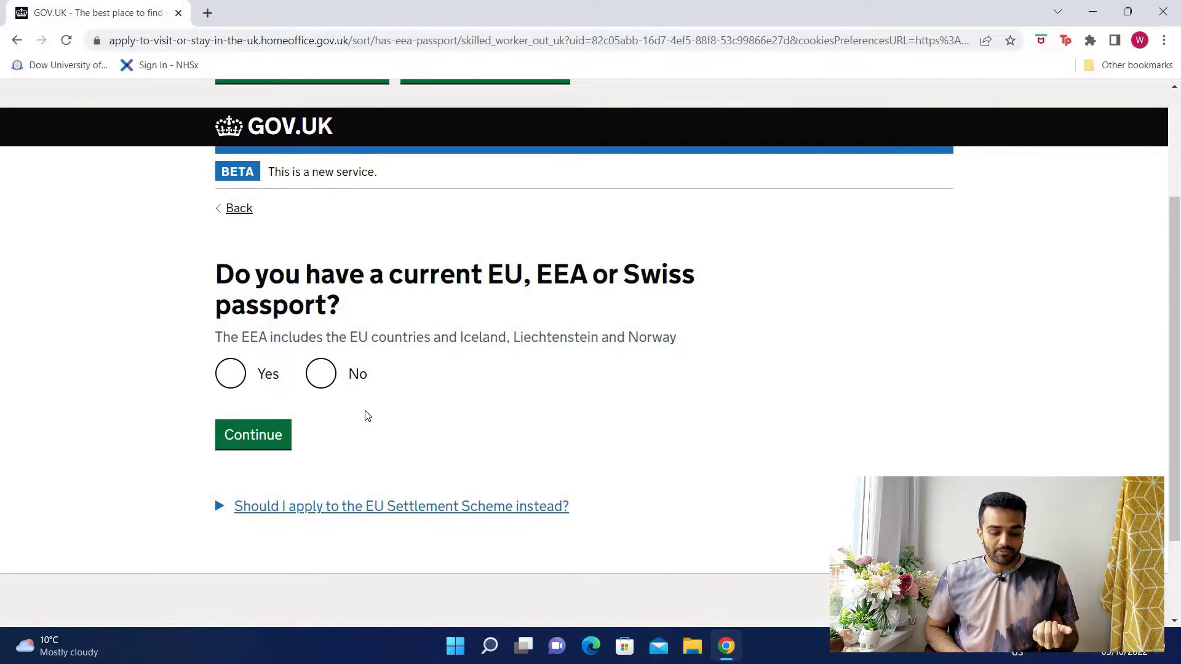
{"action": "left_click", "coordinate": [321, 374]}
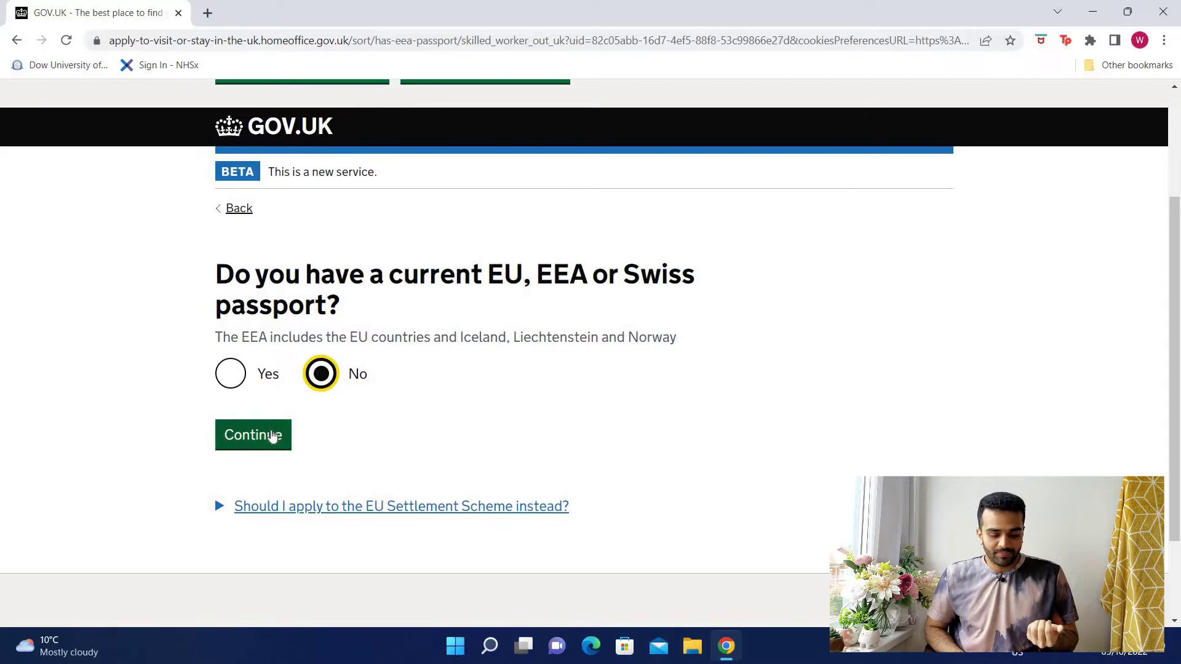
{"action": "left_click", "coordinate": [273, 436]}
{"action": "scroll", "coordinate": [404, 444], "scroll_direction": "down", "scroll_amount": 1}
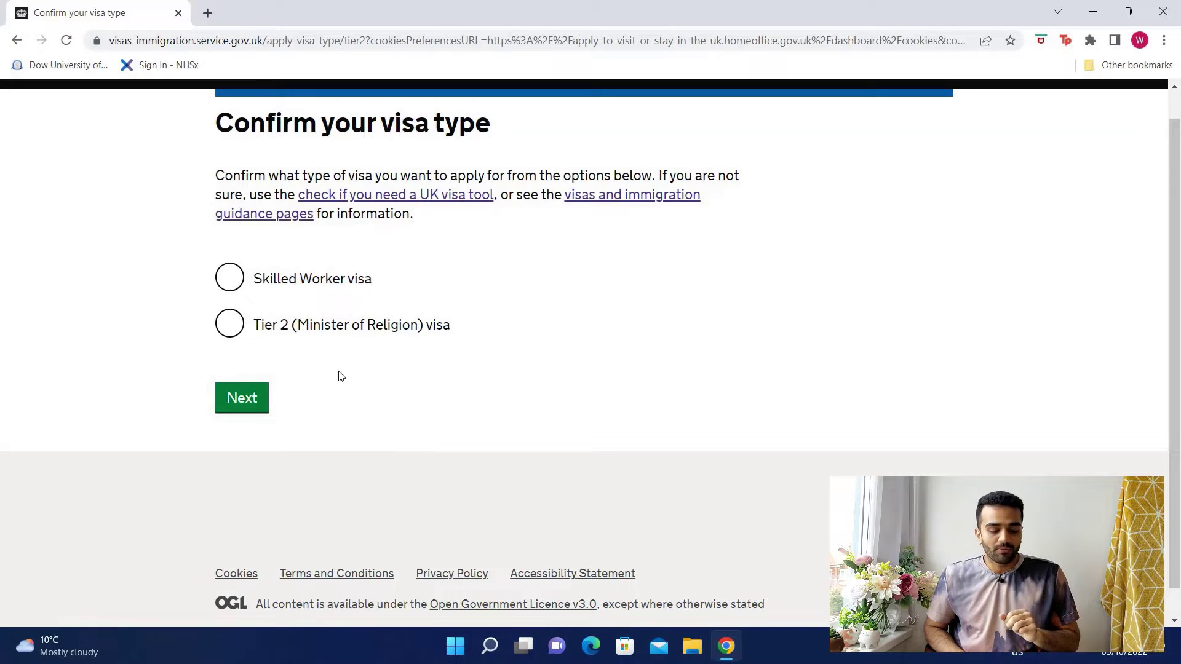
Select and confirm Skilled Worker visa as the visa type
{"action": "left_click", "coordinate": [232, 278]}
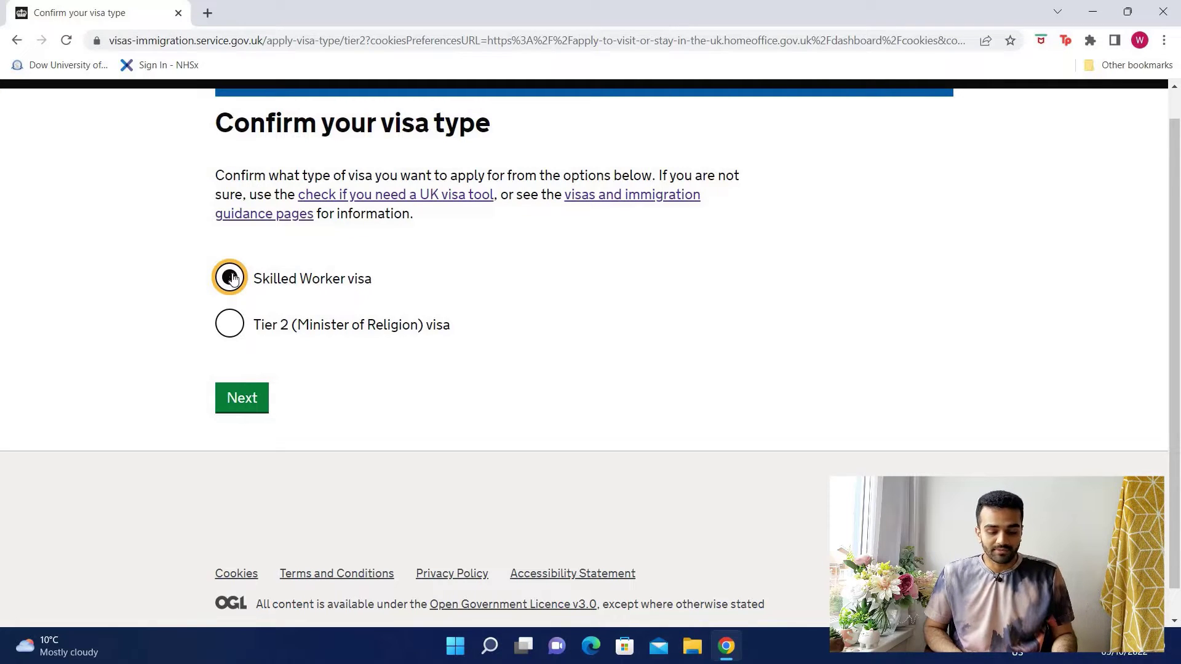
{"action": "left_click", "coordinate": [254, 401]}
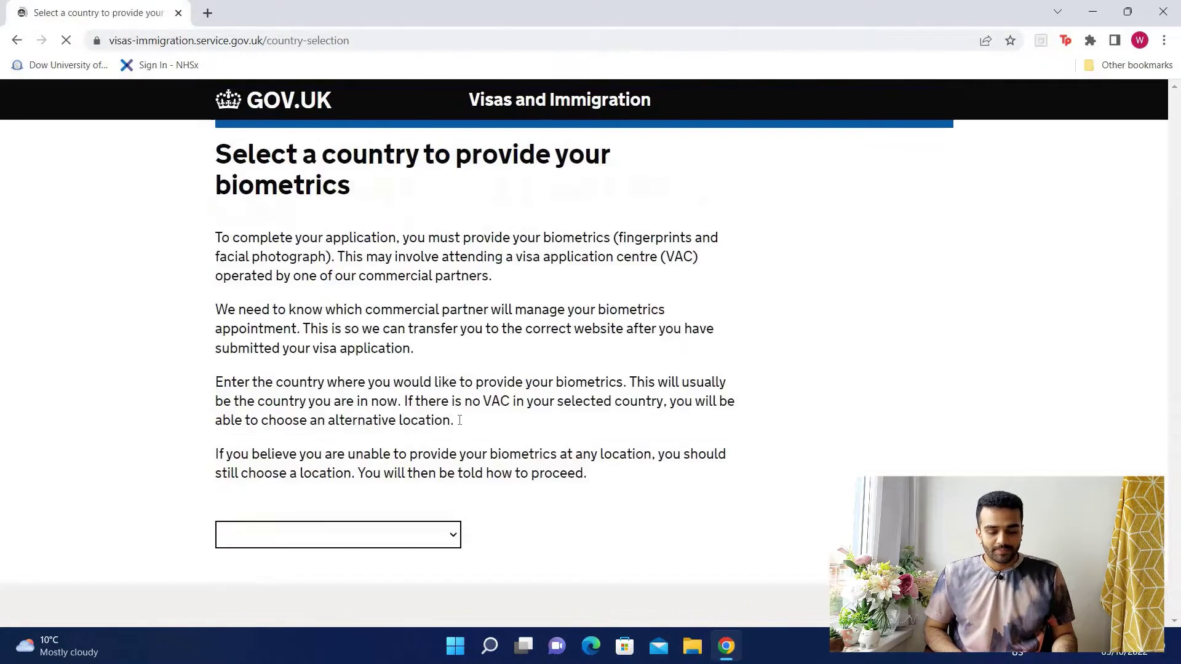
{"action": "scroll", "coordinate": [477, 427], "scroll_direction": "down", "scroll_amount": 2}
Set Pakistan as the biometrics country and accept the suggested visa centre location
{"action": "left_click", "coordinate": [437, 413]}
{"action": "type", "text": "pakis"}
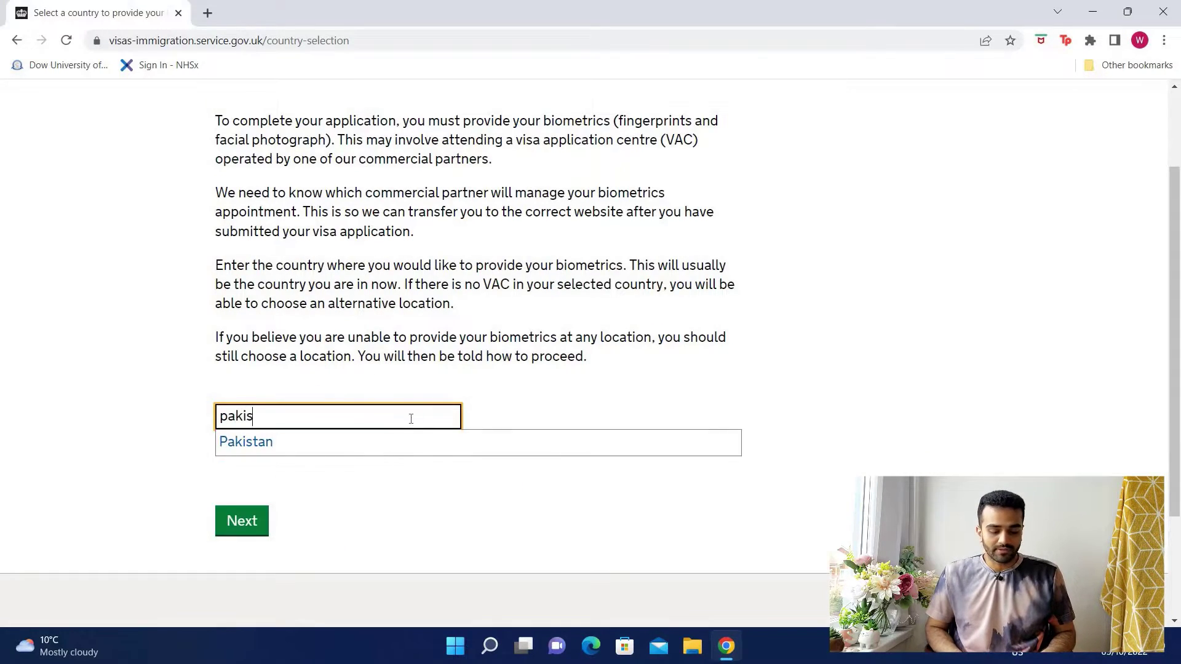
{"action": "left_click", "coordinate": [382, 455]}
{"action": "left_click", "coordinate": [246, 491]}
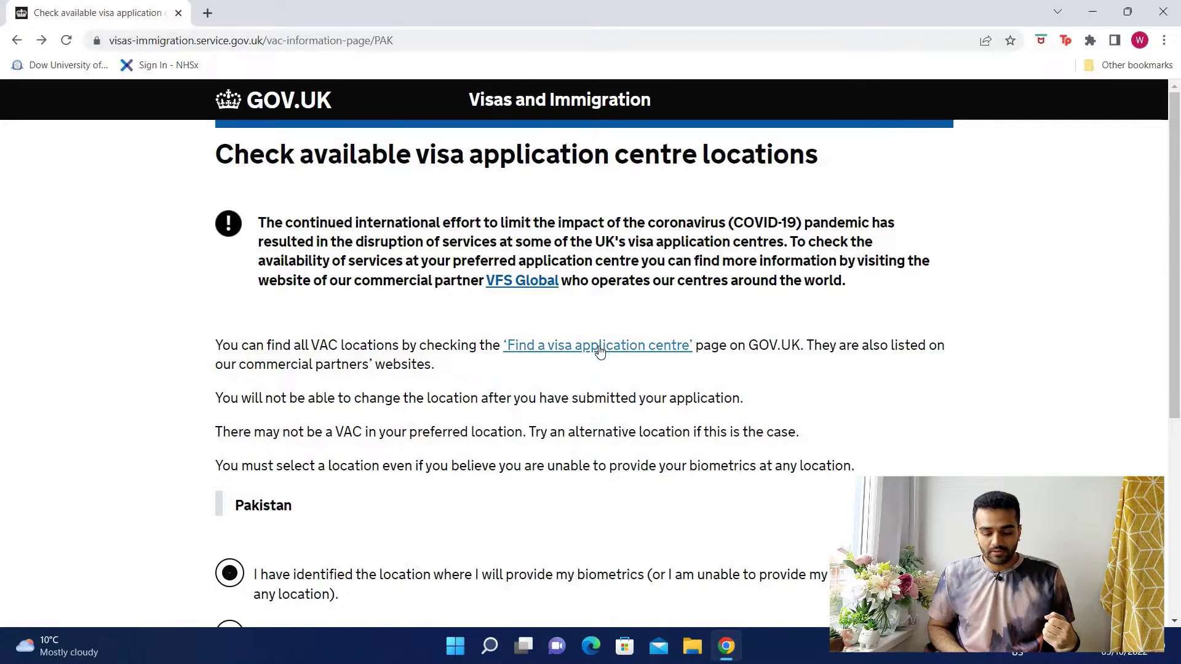
{"action": "scroll", "coordinate": [486, 338], "scroll_direction": "down", "scroll_amount": 3}
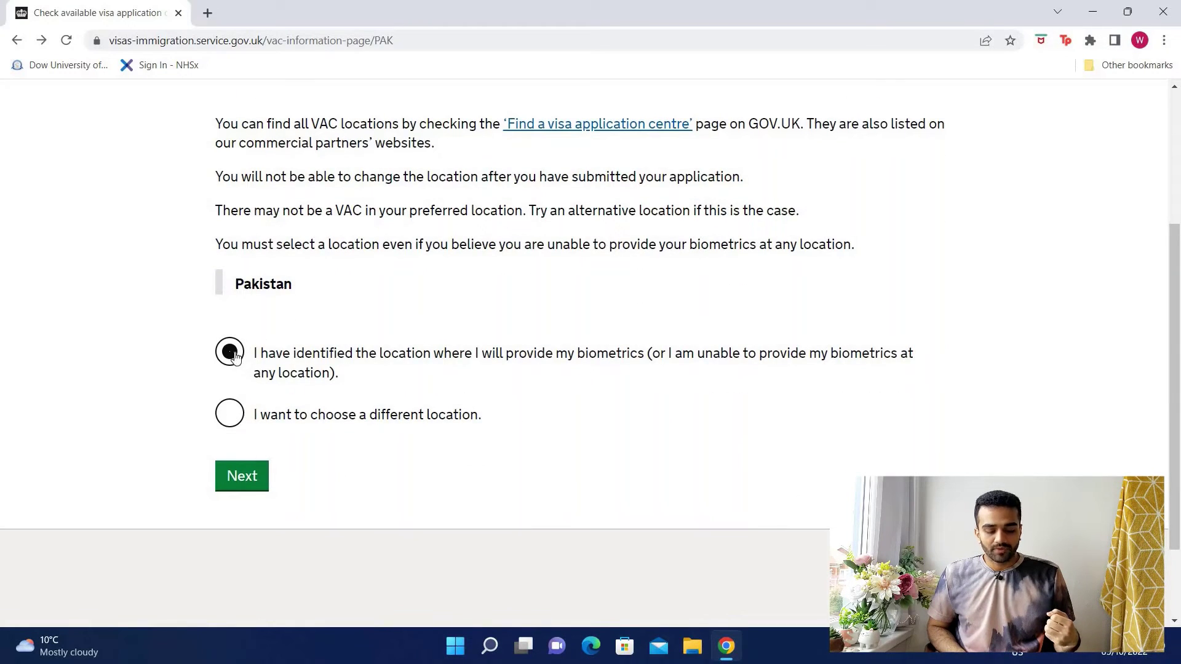
{"action": "left_click", "coordinate": [243, 477]}
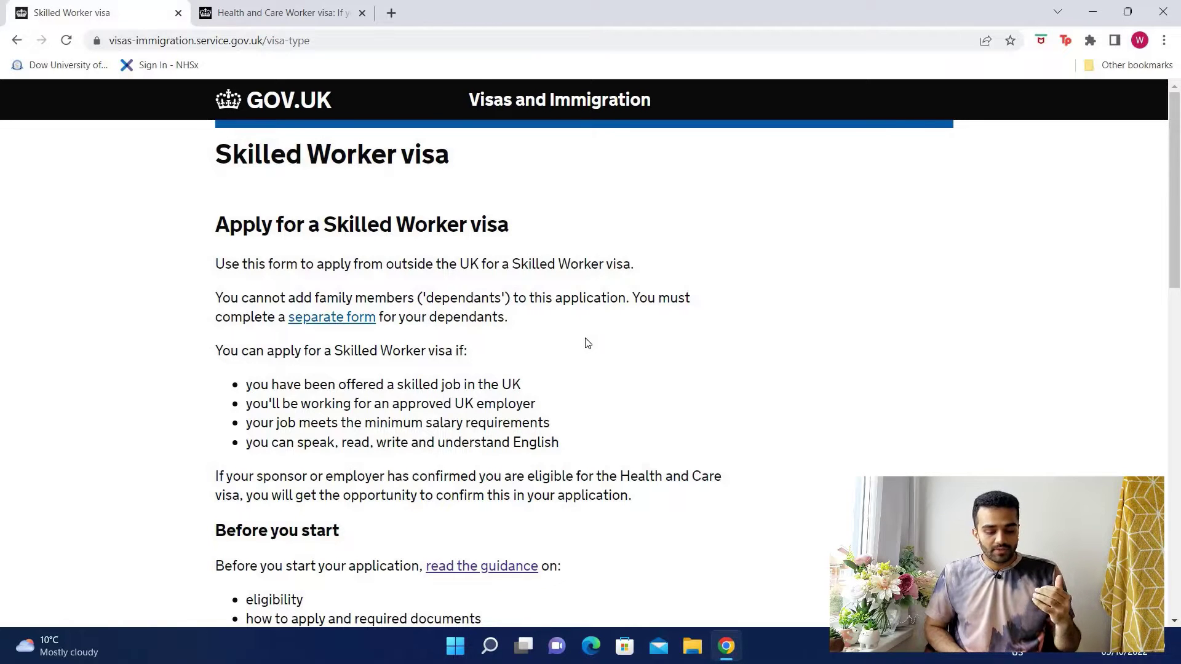
{"action": "scroll", "coordinate": [585, 342], "scroll_direction": "down", "scroll_amount": 1}
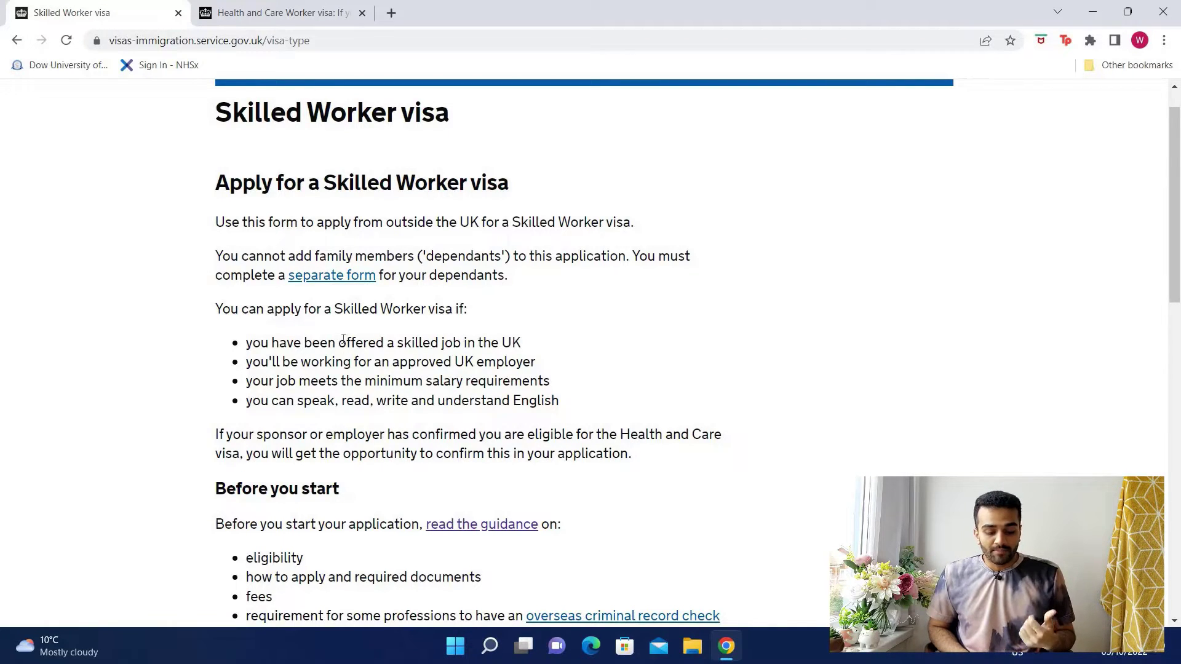
{"action": "left_click_drag", "start_coordinate": [336, 342], "coordinate": [522, 343]}
{"action": "left_click_drag", "start_coordinate": [452, 362], "coordinate": [536, 363]}
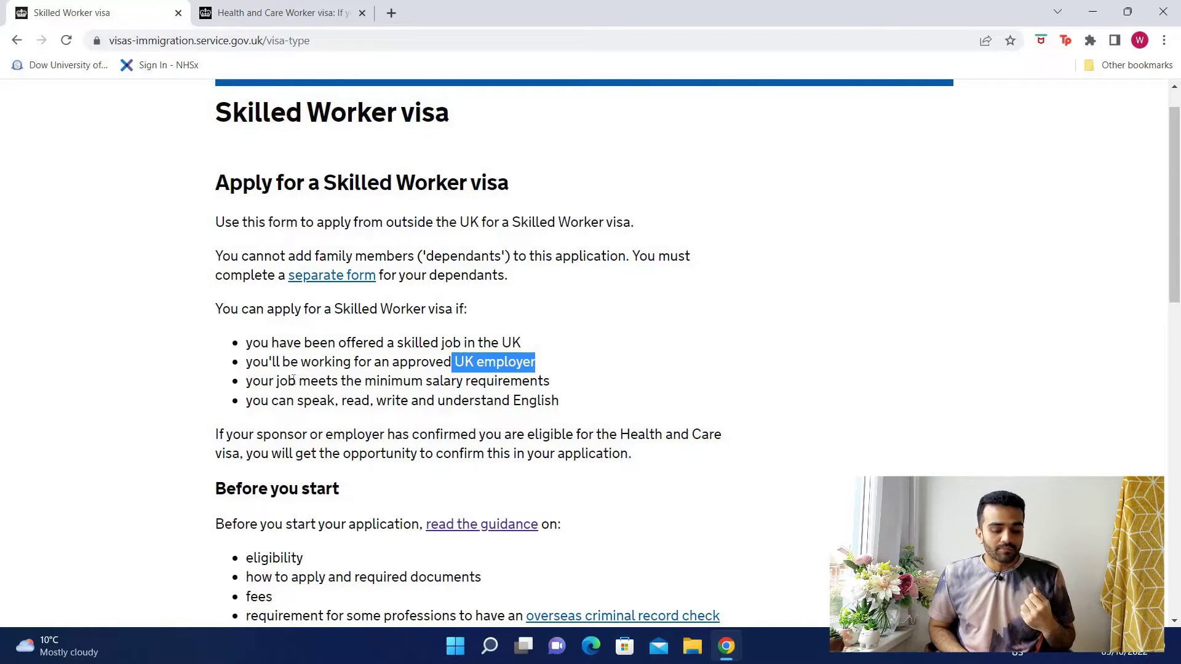
{"action": "left_click_drag", "start_coordinate": [280, 381], "coordinate": [552, 390]}
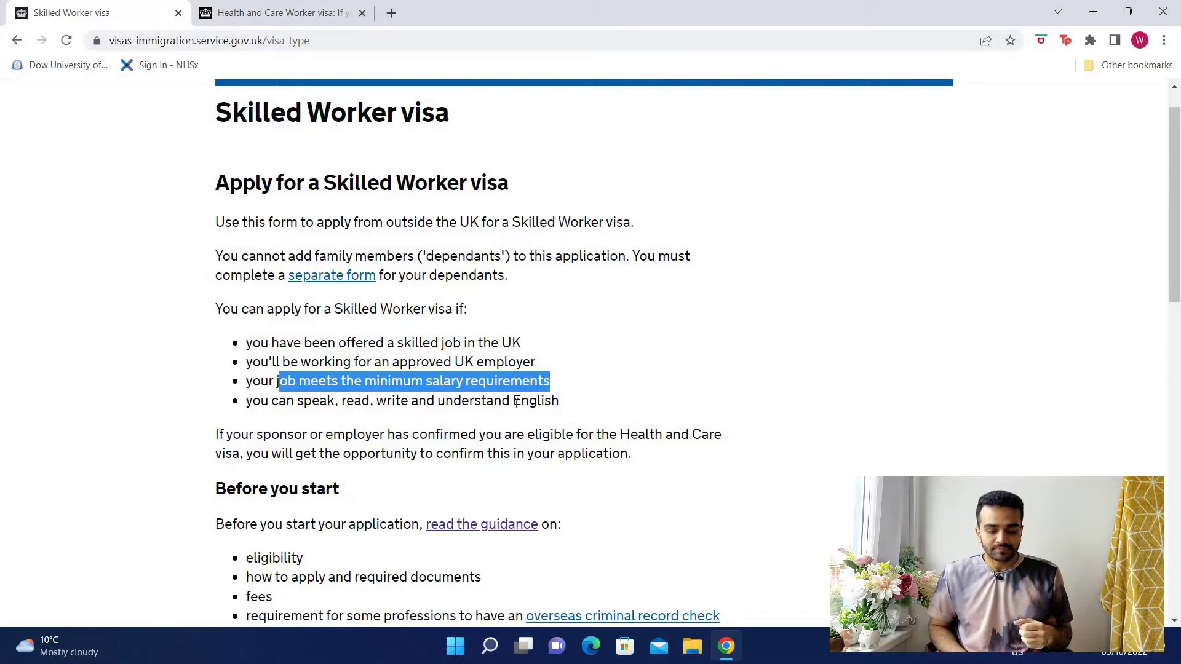
{"action": "left_click_drag", "start_coordinate": [261, 401], "coordinate": [558, 404]}
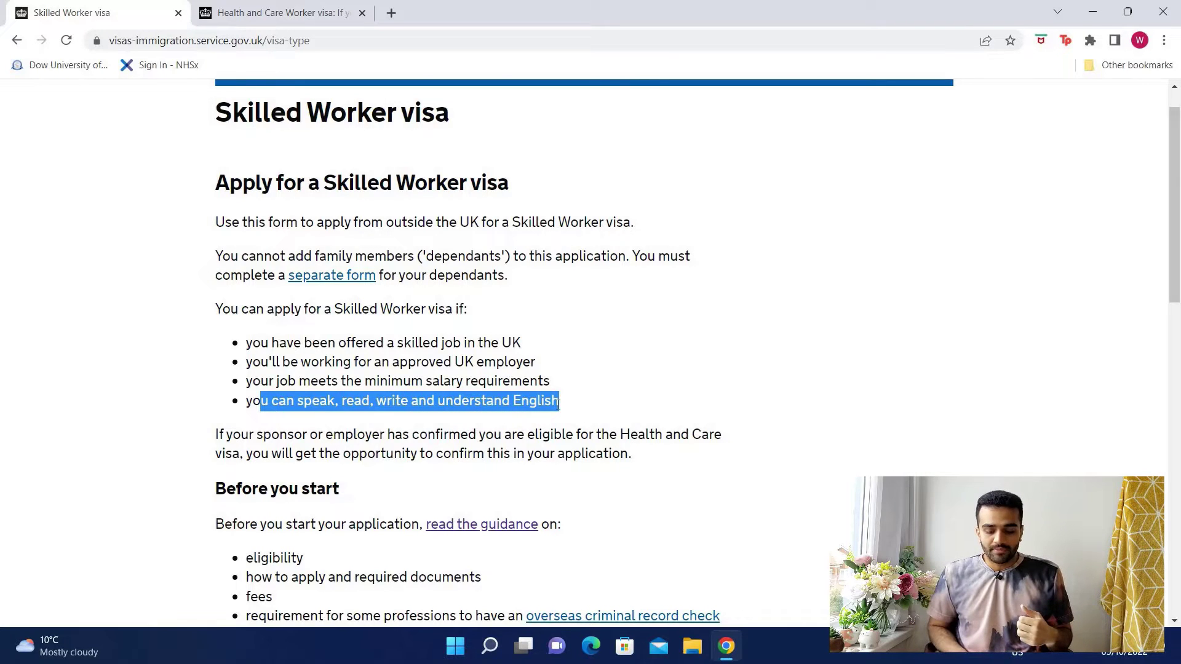
{"action": "left_click", "coordinate": [574, 405]}
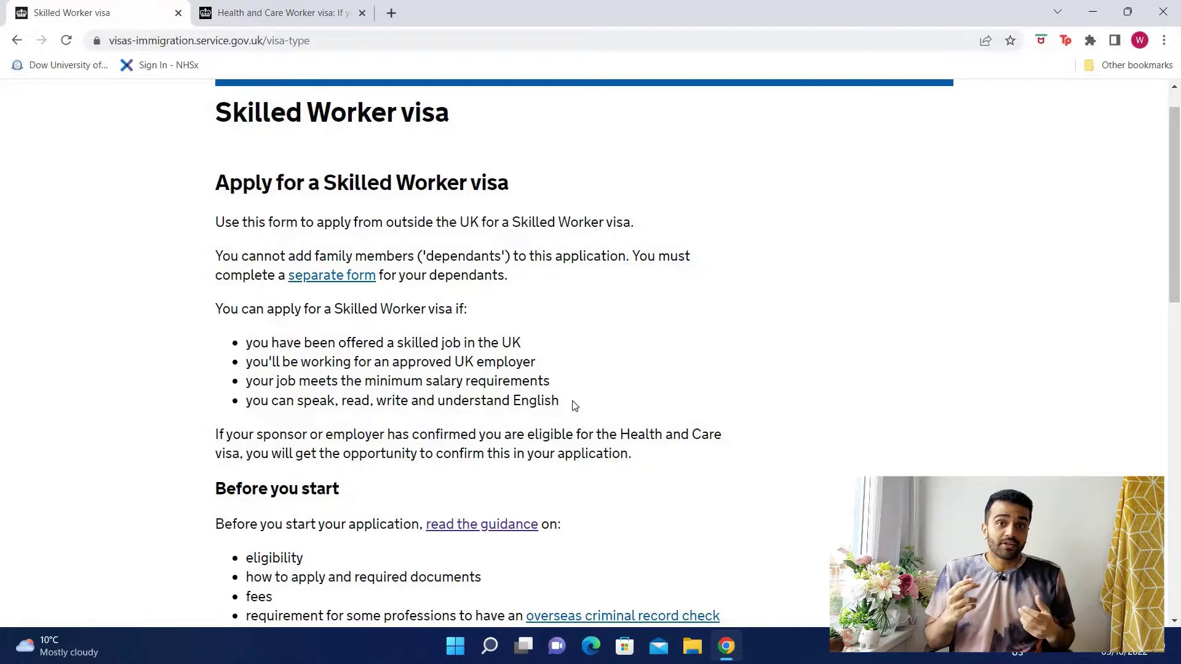
{"action": "scroll", "coordinate": [574, 406], "scroll_direction": "down", "scroll_amount": 6}
{"action": "scroll", "coordinate": [572, 326], "scroll_direction": "up", "scroll_amount": 1}
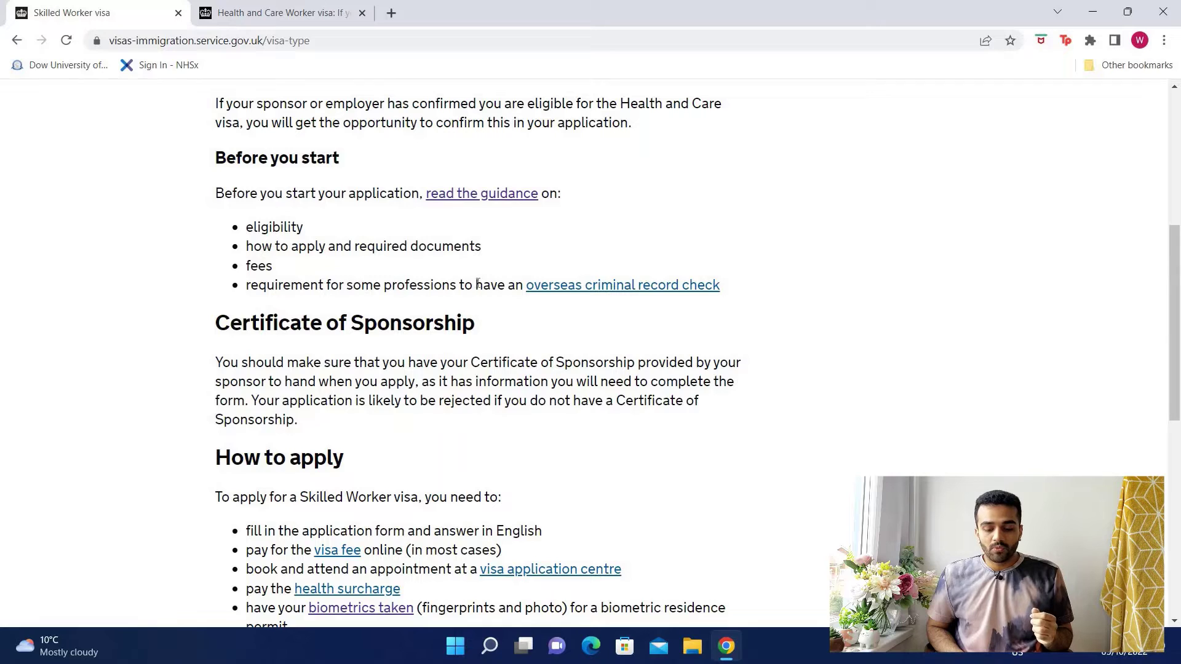
{"action": "left_click_drag", "start_coordinate": [476, 285], "coordinate": [731, 289]}
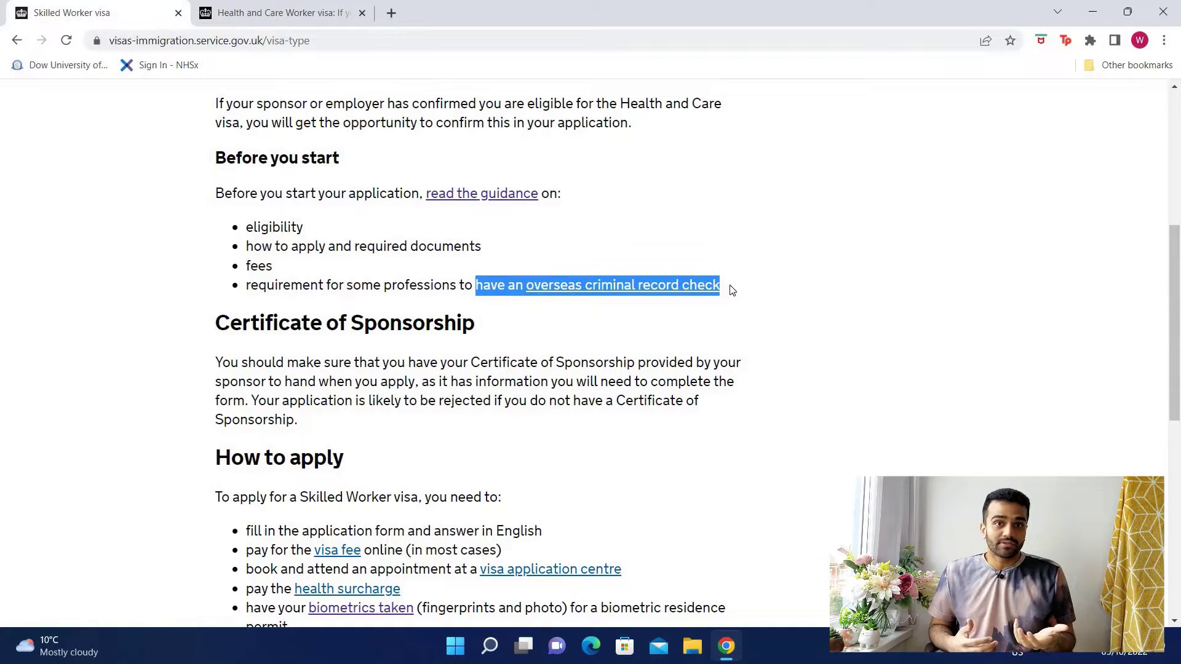
{"action": "left_click", "coordinate": [732, 289]}
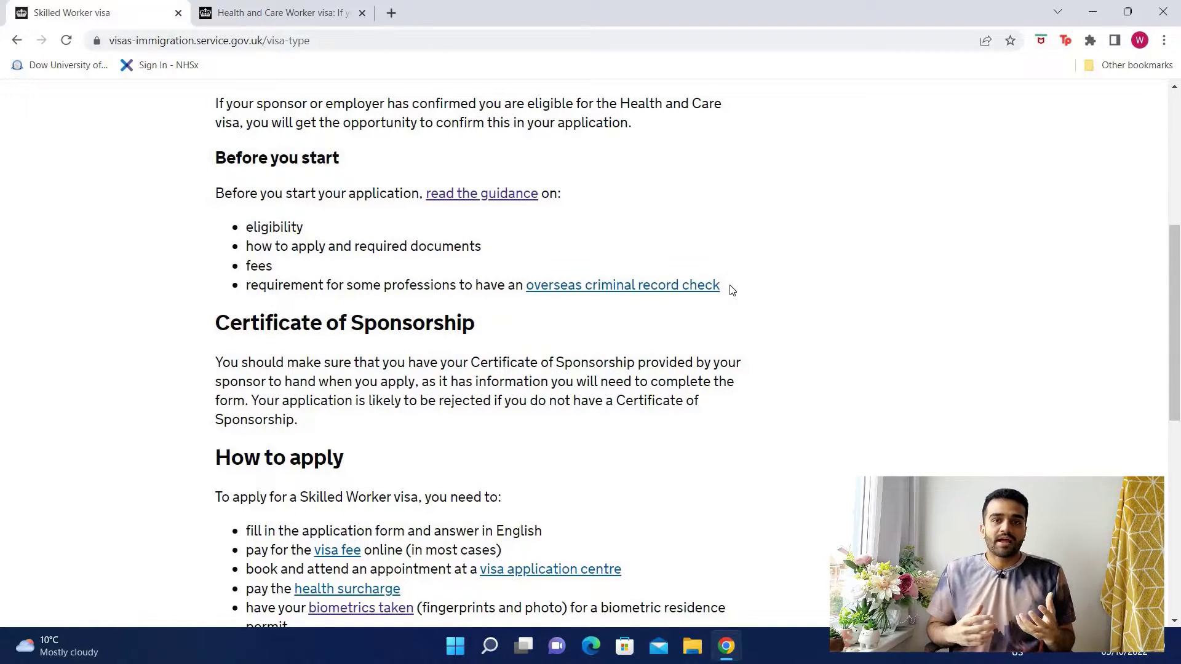
{"action": "scroll", "coordinate": [732, 290], "scroll_direction": "down", "scroll_amount": 6}
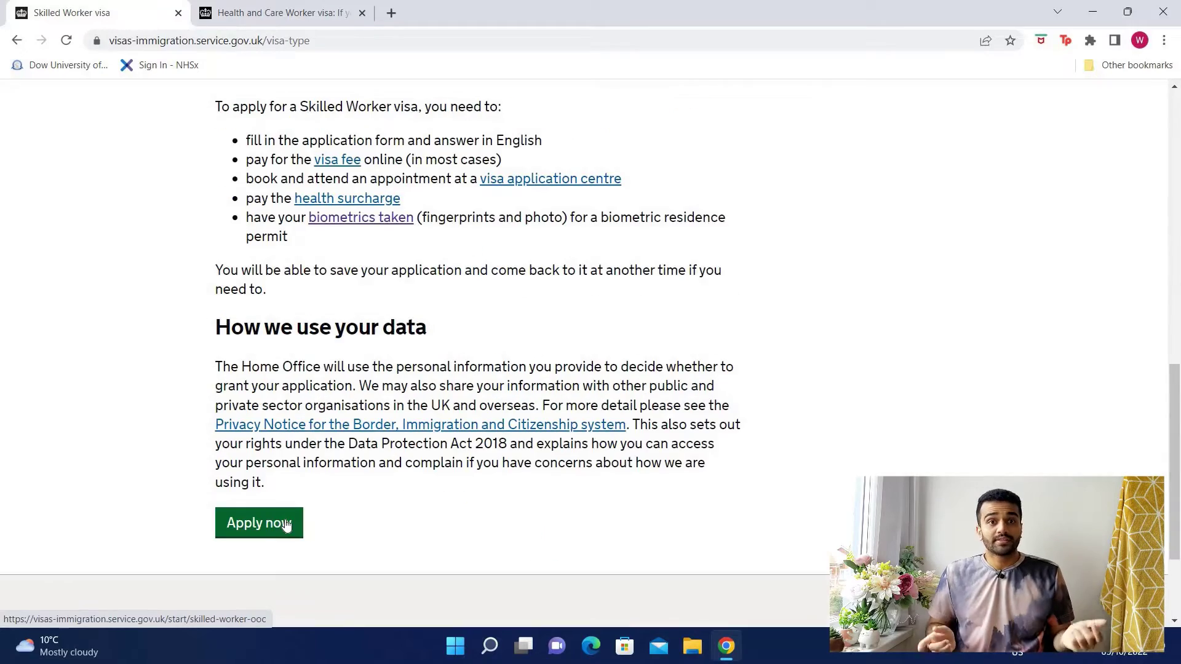